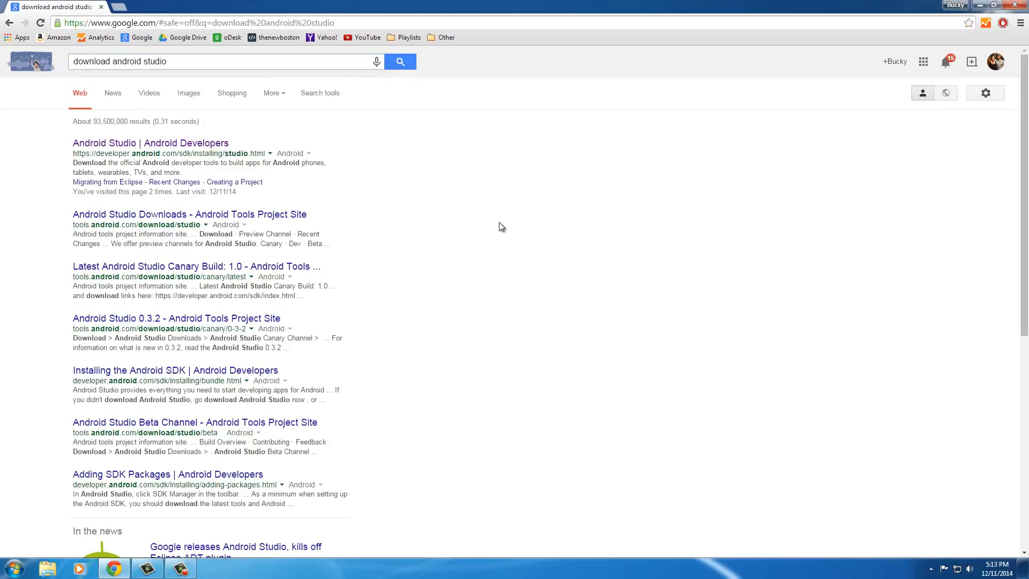
# - Open the official Android Studio page from the search results, accept the terms and conditions, and download Android Studio for Windows
pyautogui.click(155, 143)
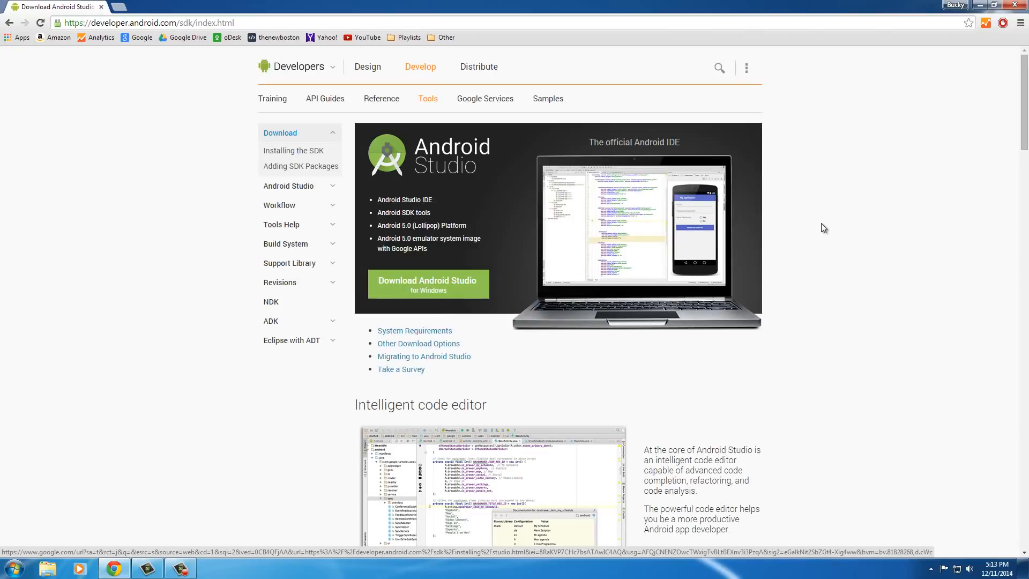
pyautogui.click(423, 282)
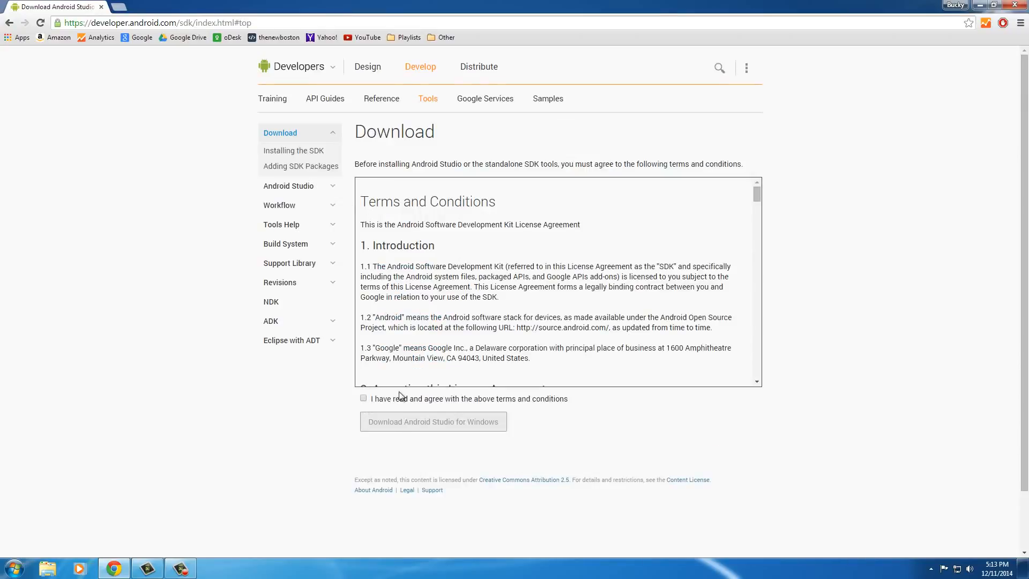
pyautogui.click(363, 400)
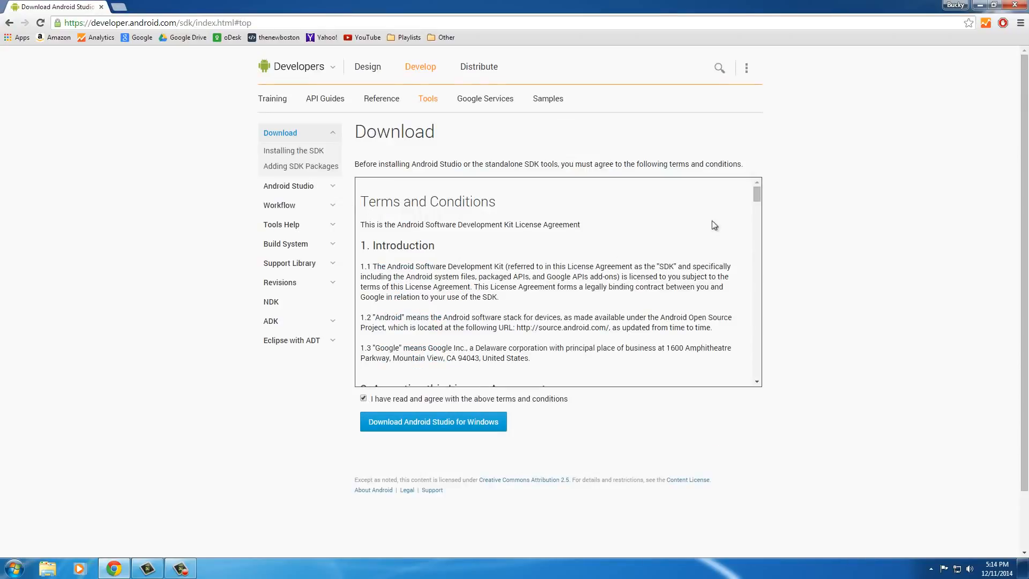
pyautogui.moveTo(758, 194); pyautogui.dragTo(756, 373)
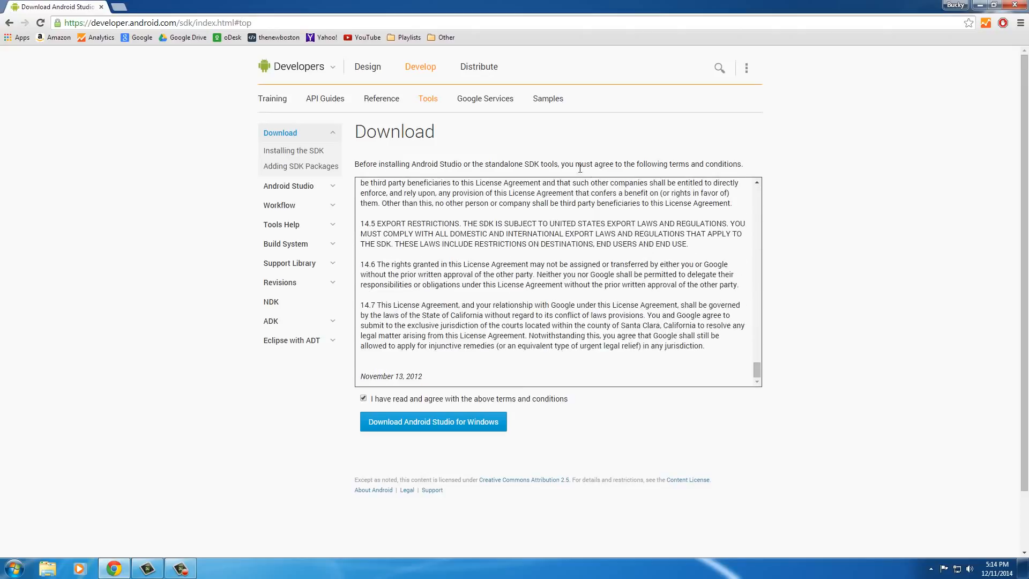
pyautogui.click(422, 416)
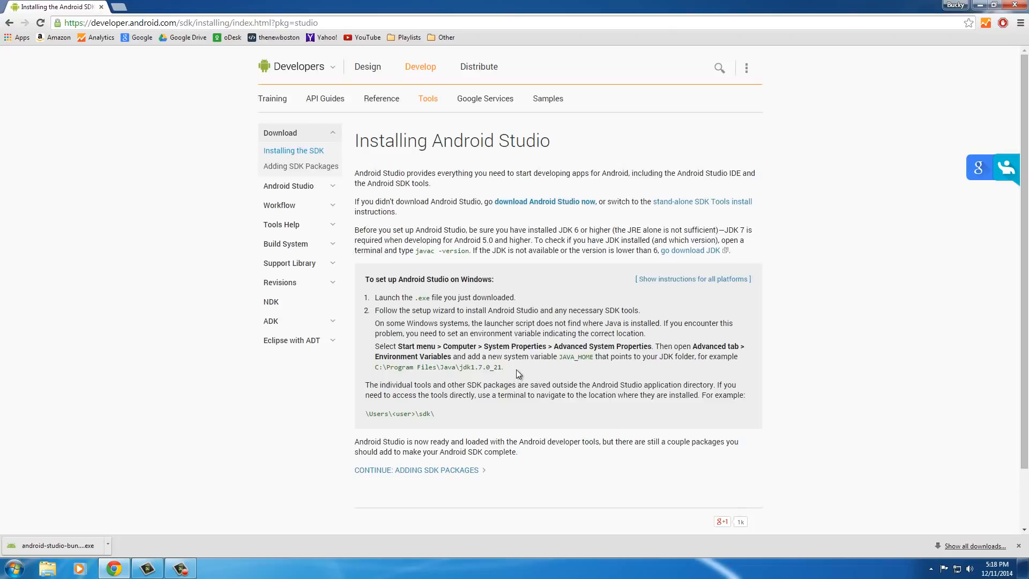
# - Review the JAVA_HOME environment variable instructions on the Installing Android Studio page and close the browser
pyautogui.moveTo(504, 368); pyautogui.dragTo(374, 347)
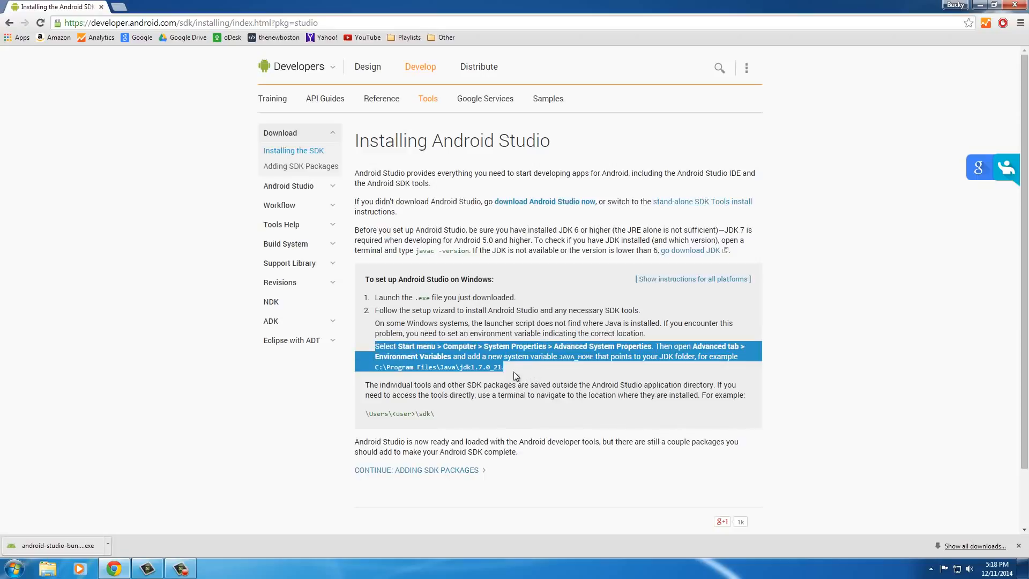
pyautogui.moveTo(515, 369); pyautogui.dragTo(374, 347)
pyautogui.click(980, 5)
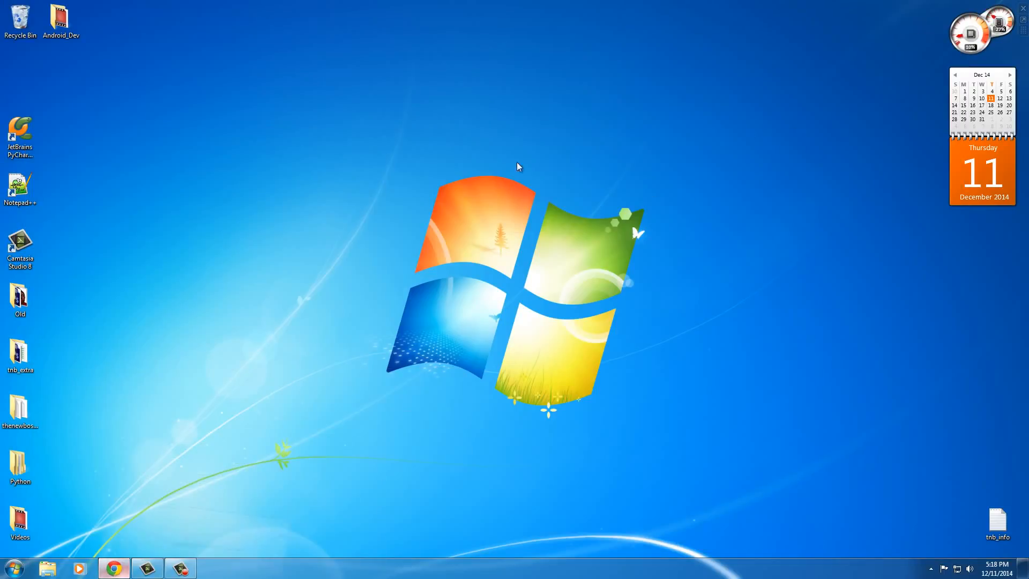
pyautogui.click(113, 568)
pyautogui.click(1017, 5)
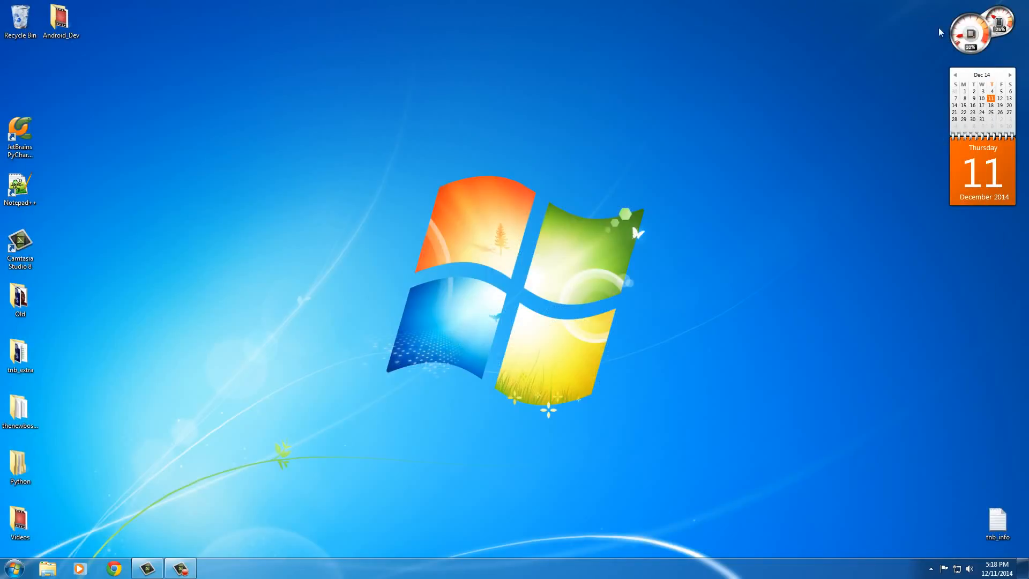
# - Launch the android-studio-bundle-135.1629389 installer from the Downloads folder, close the folder window, and allow the installer to make changes
pyautogui.click(15, 568)
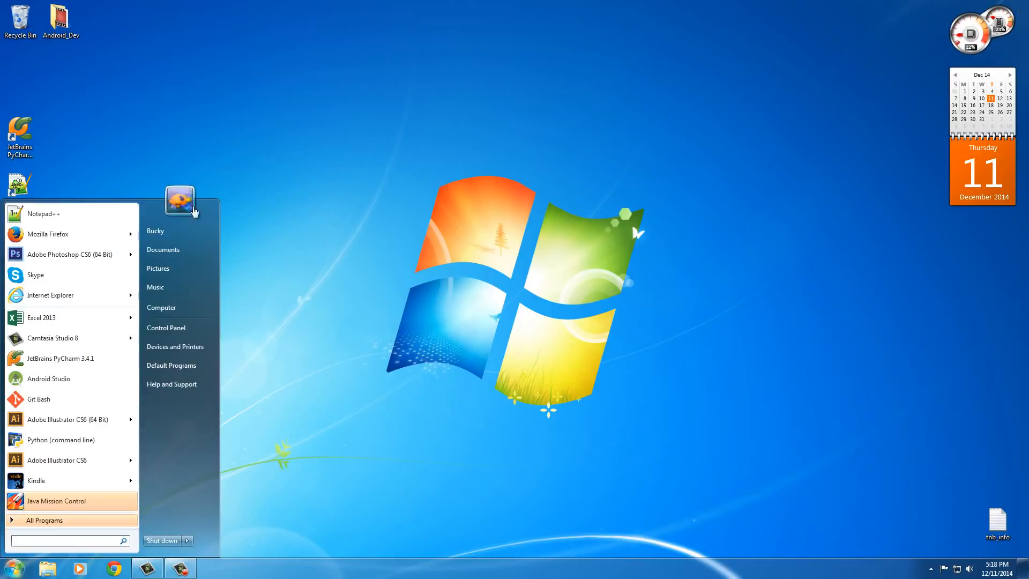
pyautogui.click(160, 231)
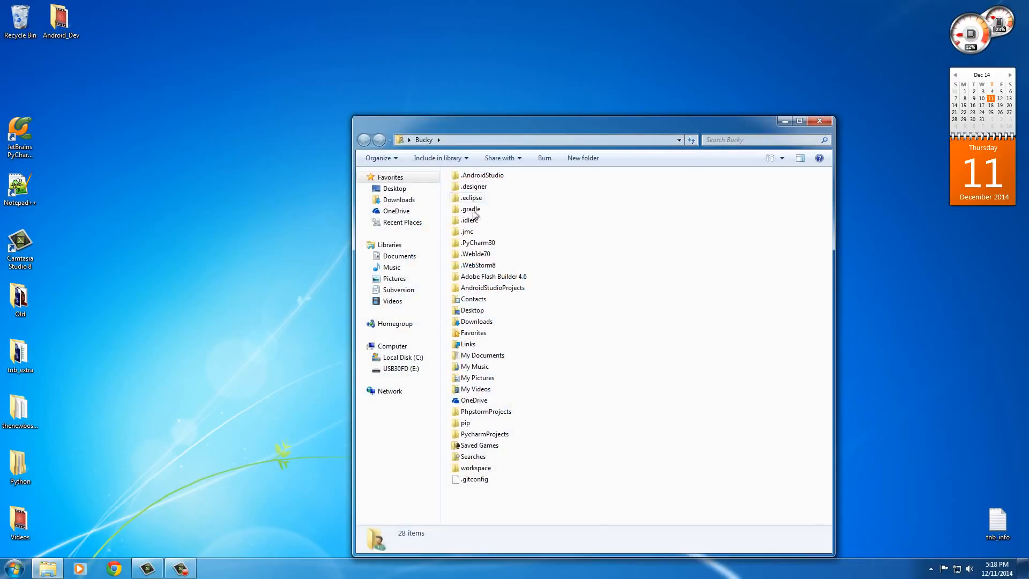
pyautogui.click(405, 201)
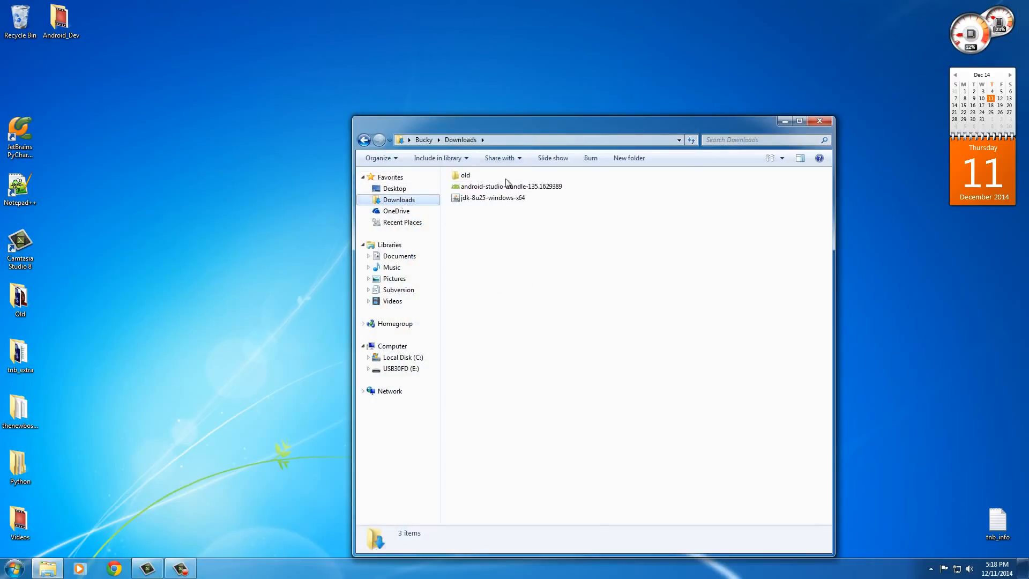
pyautogui.click(457, 188)
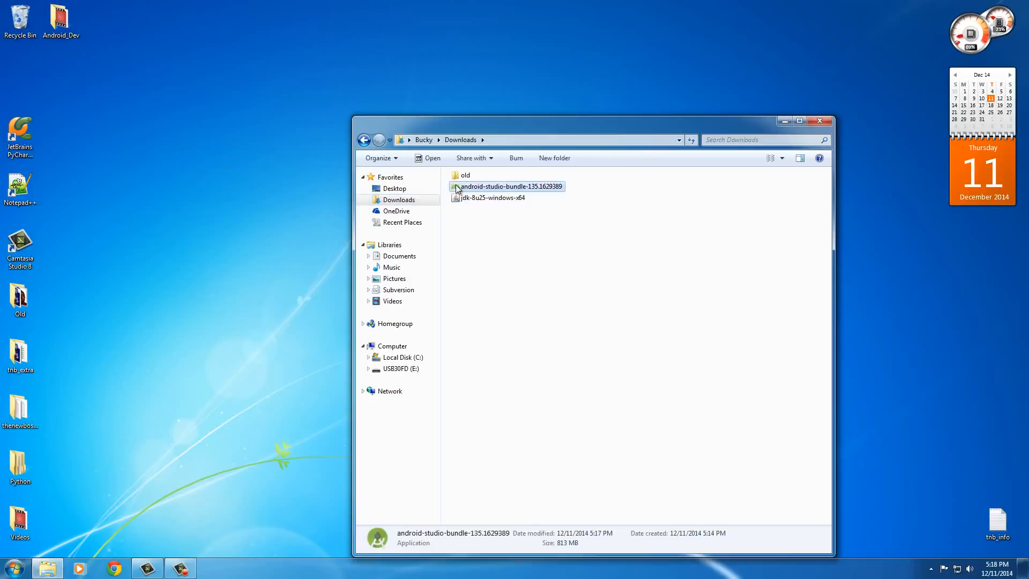
pyautogui.click(820, 120)
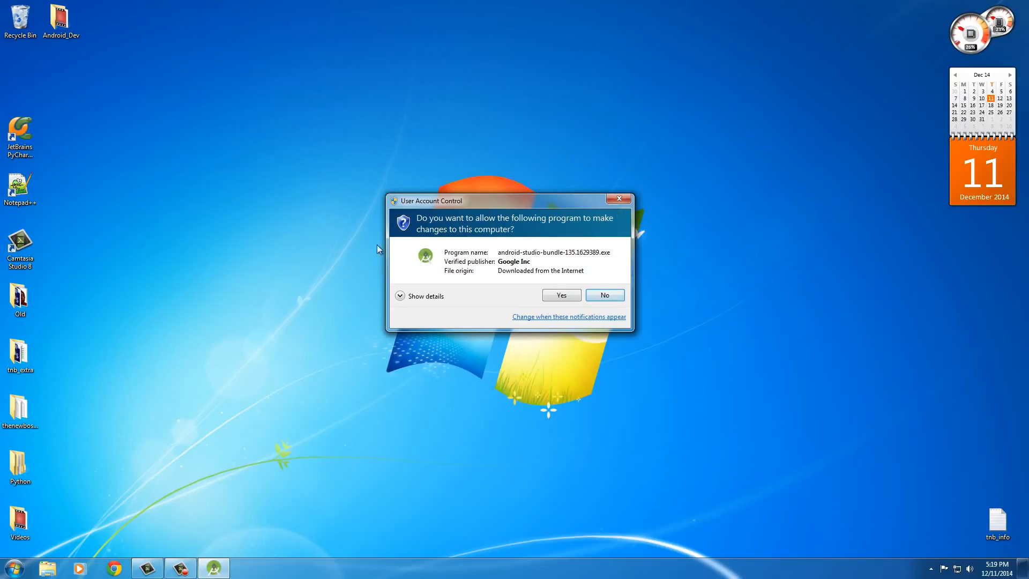
pyautogui.click(551, 295)
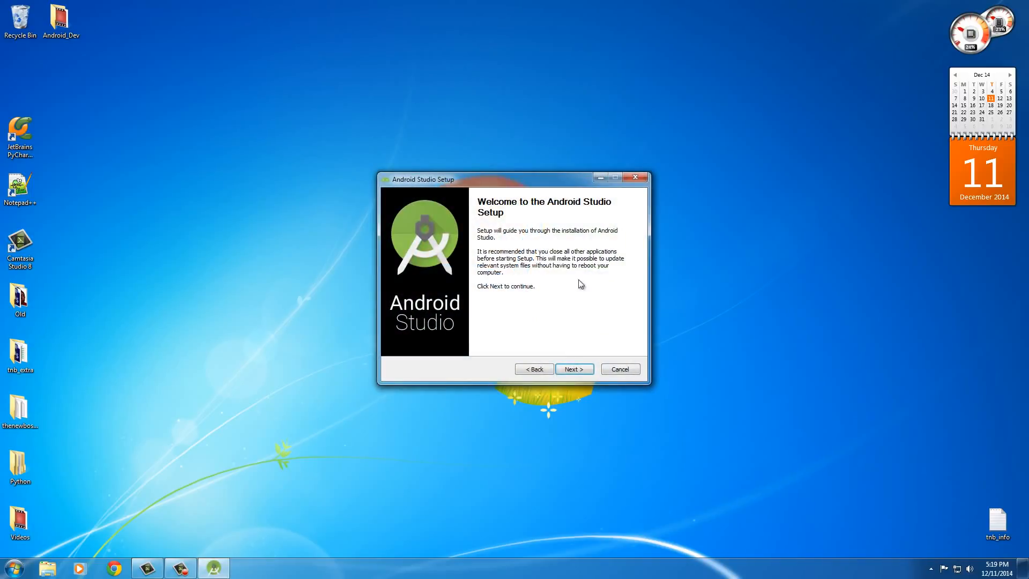
# - Install Android Studio with all components, accepting the licenses, default install locations, recommended 2 GB emulator RAM and the Android Studio Start Menu folder
pyautogui.click(572, 369)
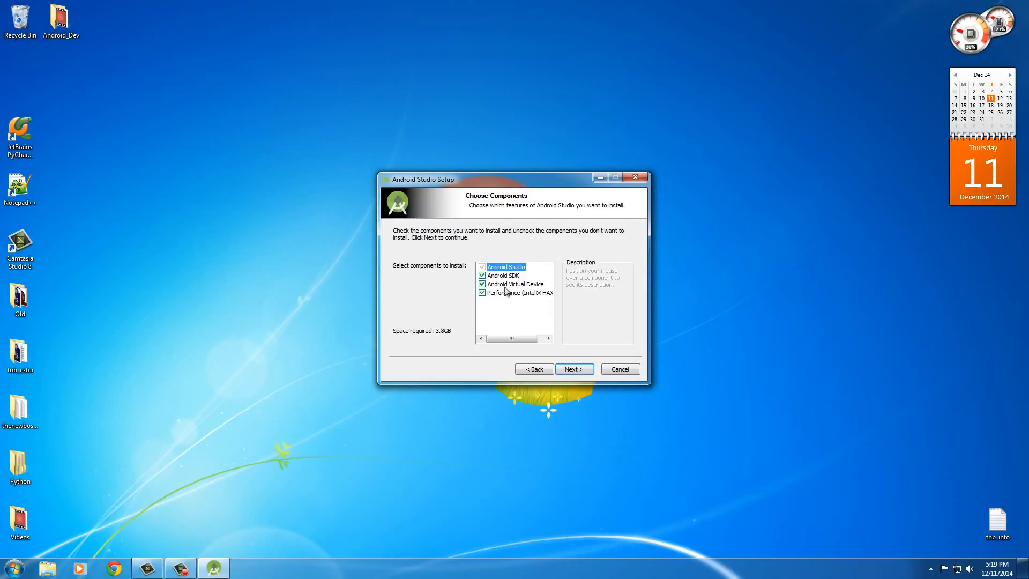
pyautogui.click(575, 370)
pyautogui.click(574, 368)
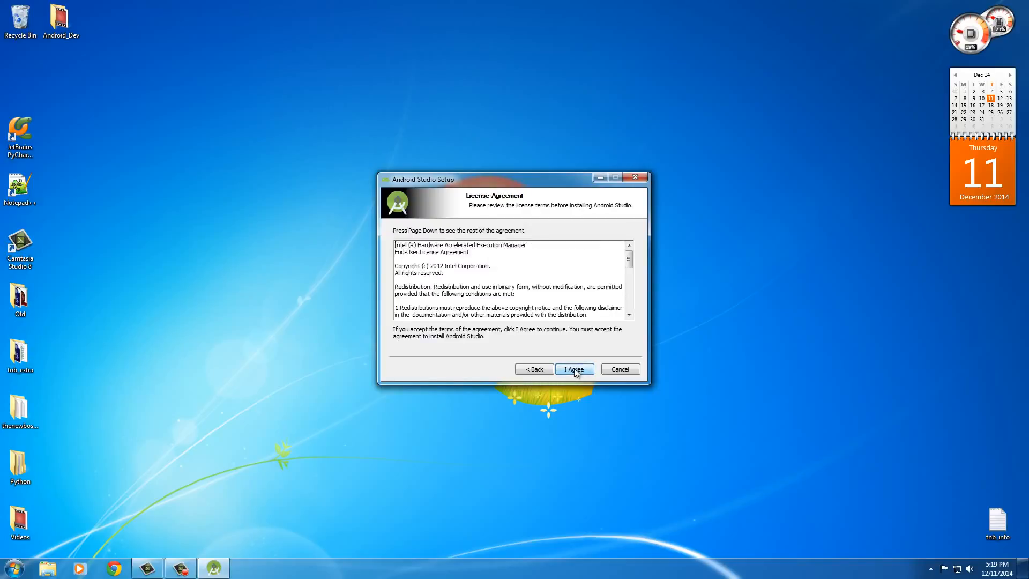
pyautogui.click(574, 368)
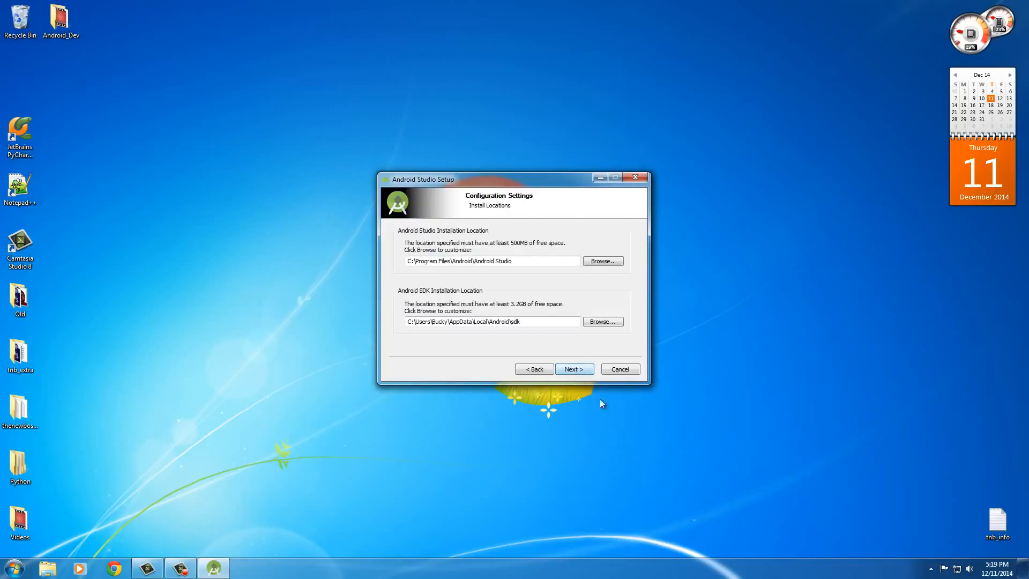
pyautogui.click(575, 371)
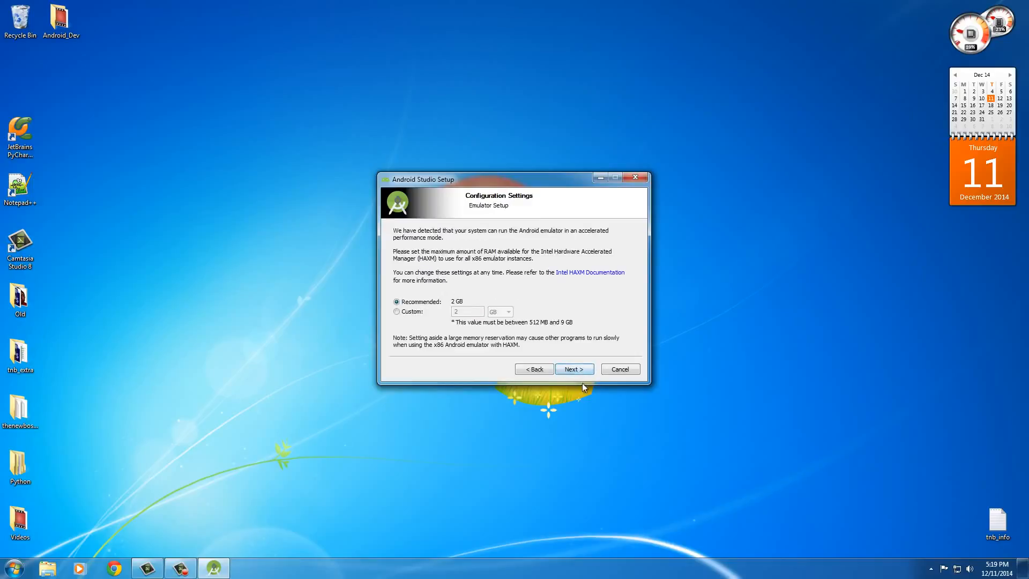
pyautogui.click(575, 370)
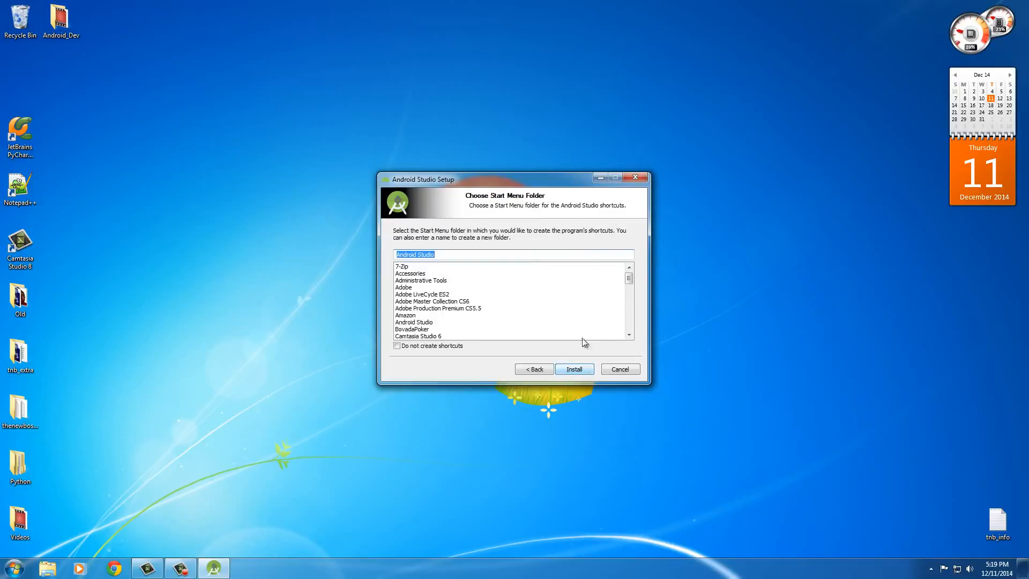
pyautogui.click(570, 368)
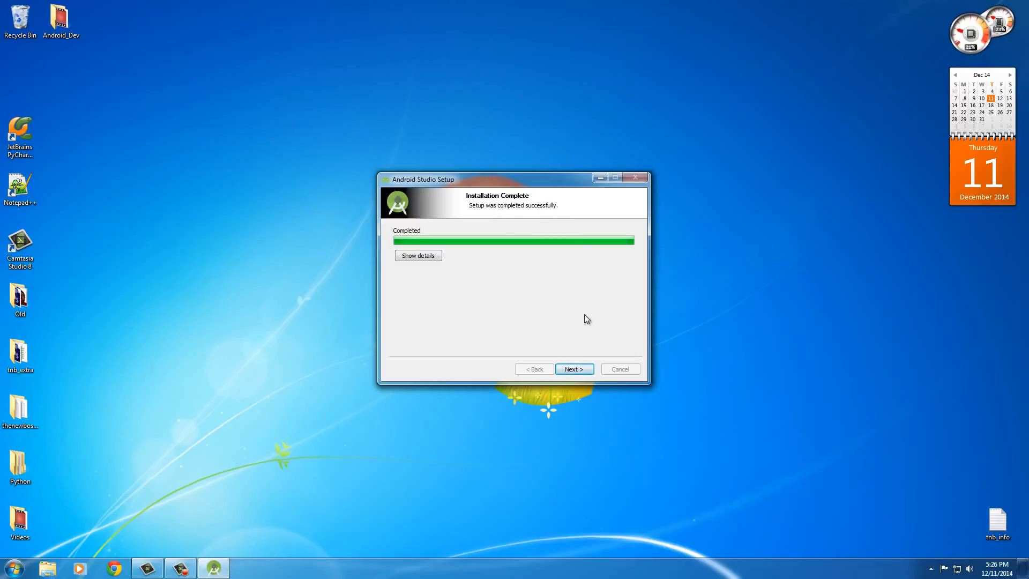
# - Finish the Android Studio installer with the Start Android Studio option turned off
pyautogui.click(573, 371)
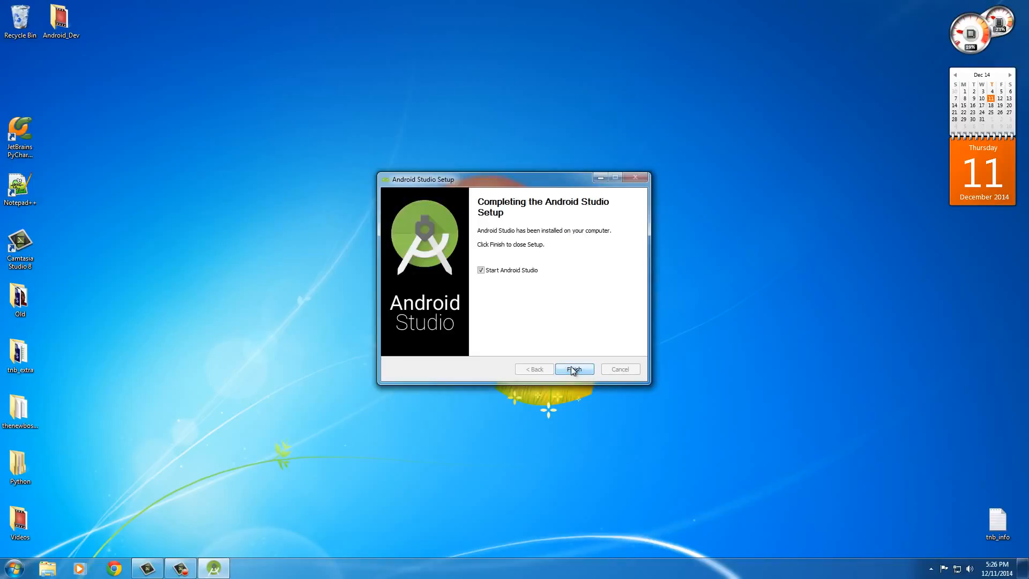
pyautogui.click(481, 270)
pyautogui.click(574, 369)
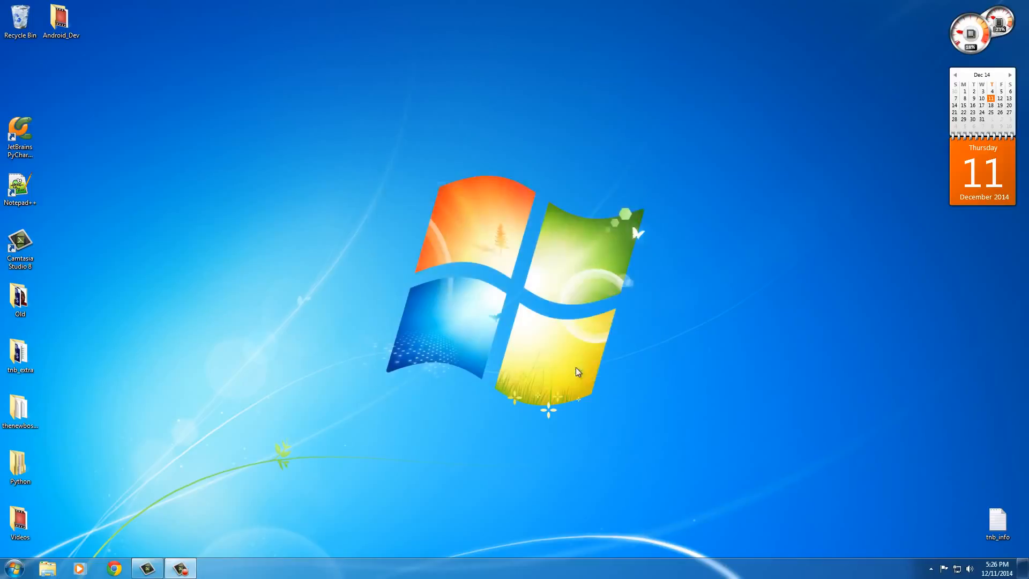
# - Create a desktop shortcut for Android Studio from its entry in the installed programs list
pyautogui.click(14, 568)
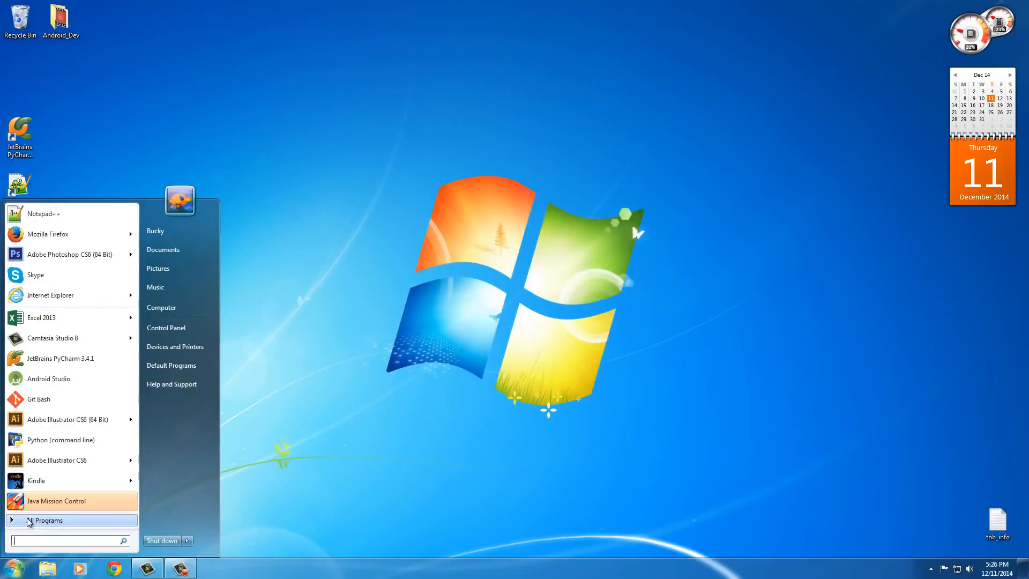
pyautogui.click(30, 521)
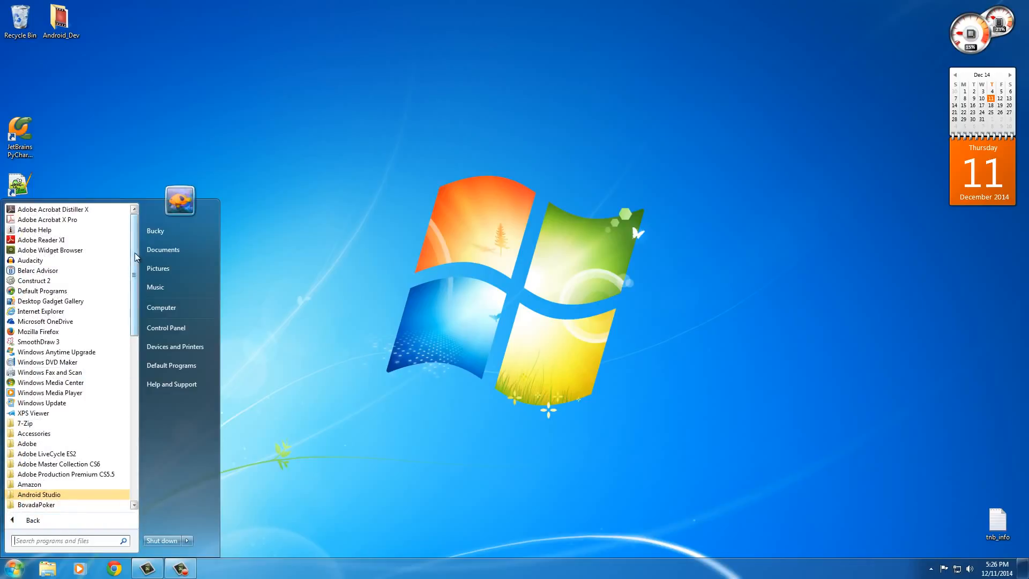
pyautogui.scroll(-5, 135, 258)
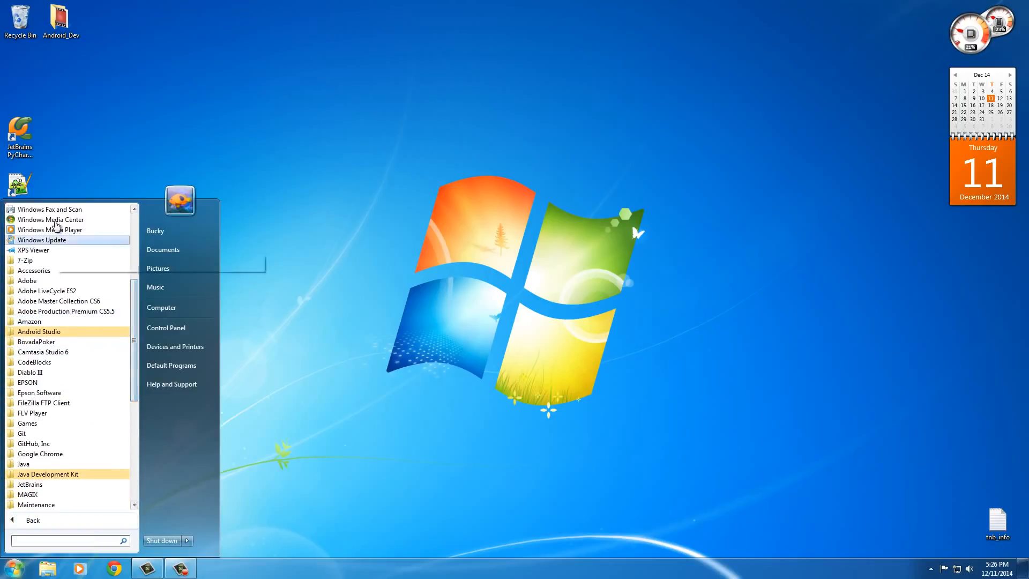
pyautogui.click(11, 333)
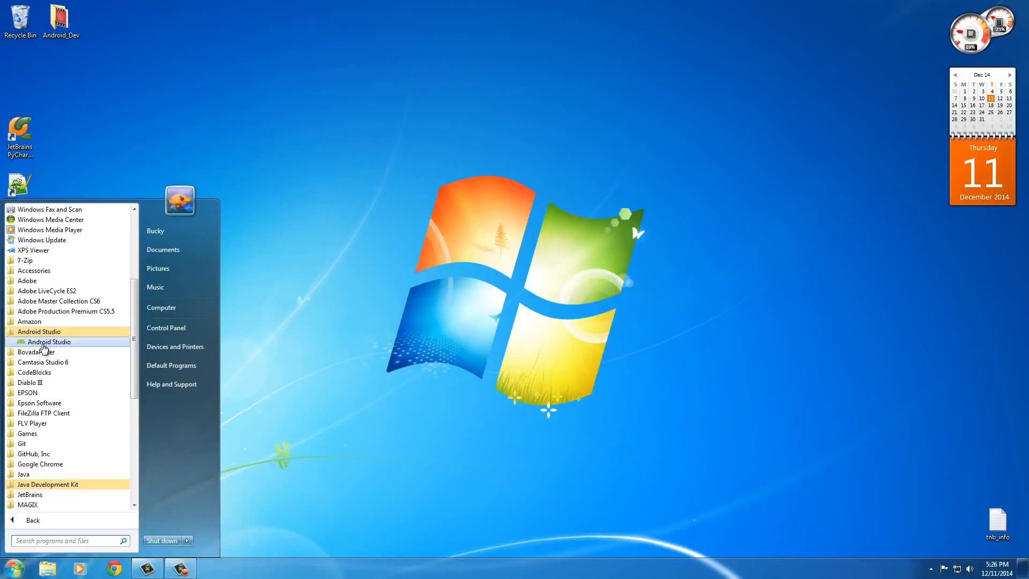
pyautogui.rightClick(45, 344)
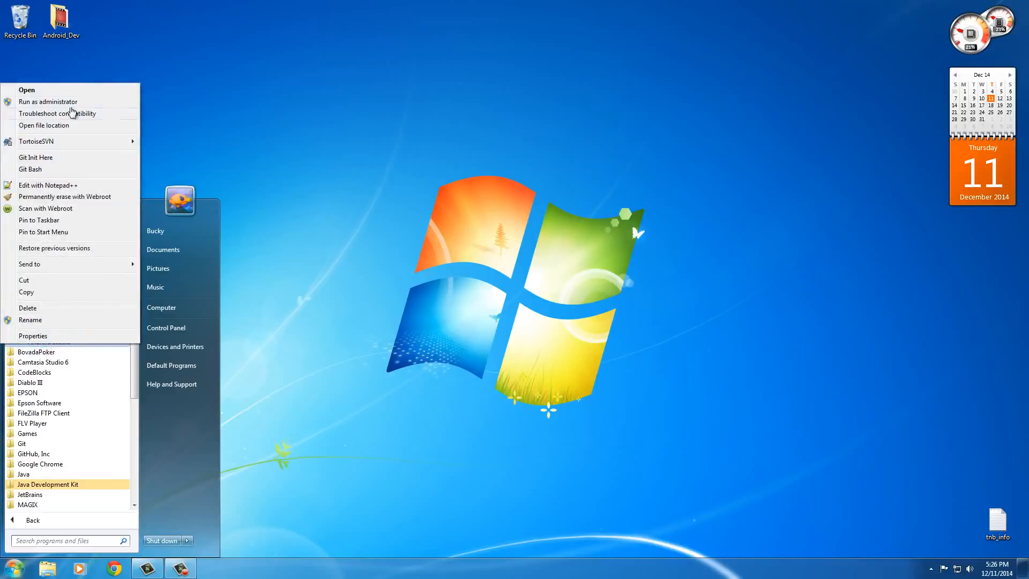
pyautogui.moveTo(76, 273)
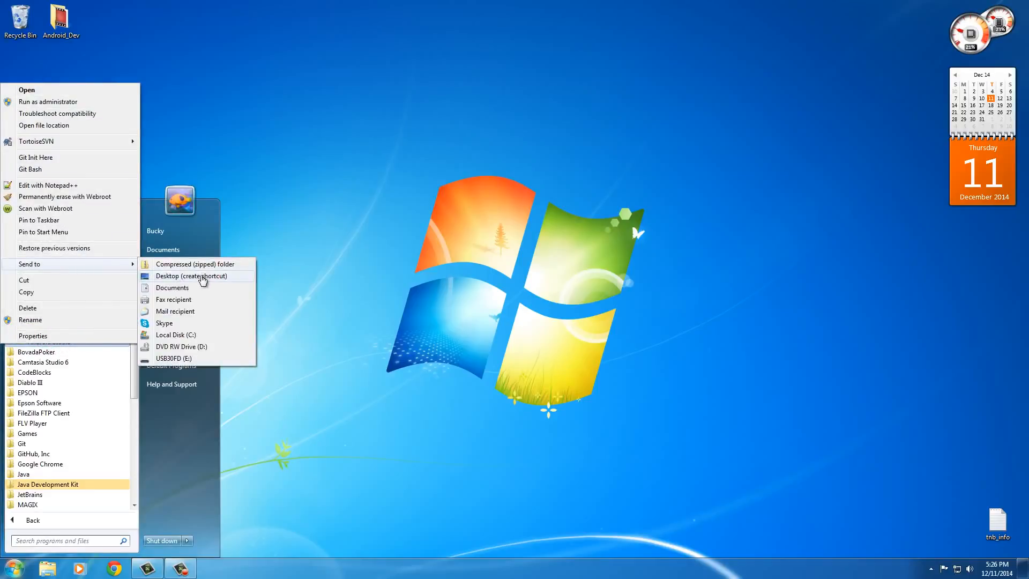
pyautogui.click(202, 276)
pyautogui.click(558, 102)
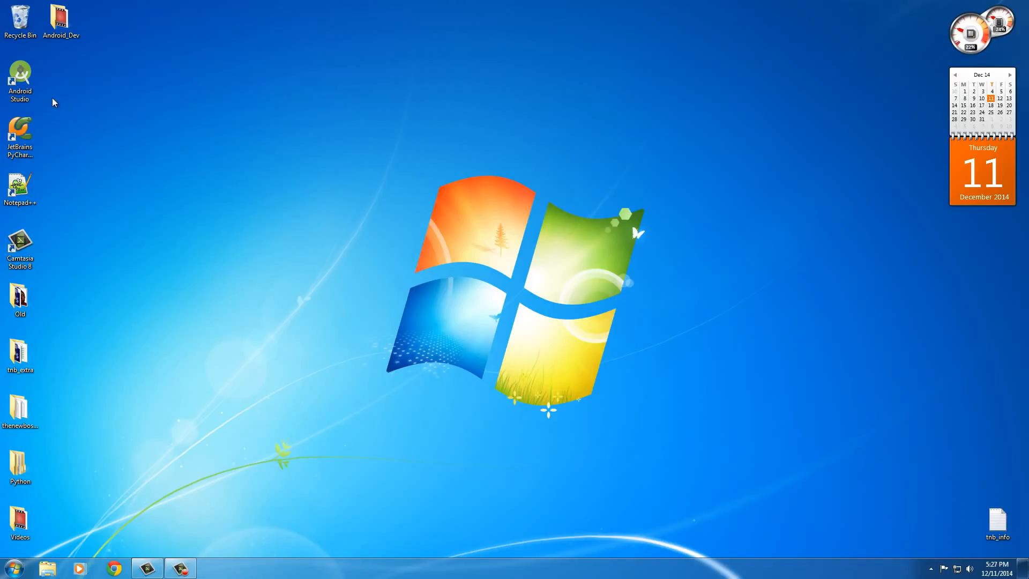
# - Run Android Studio as administrator from its desktop shortcut and finish the component download wizard
pyautogui.rightClick(22, 75)
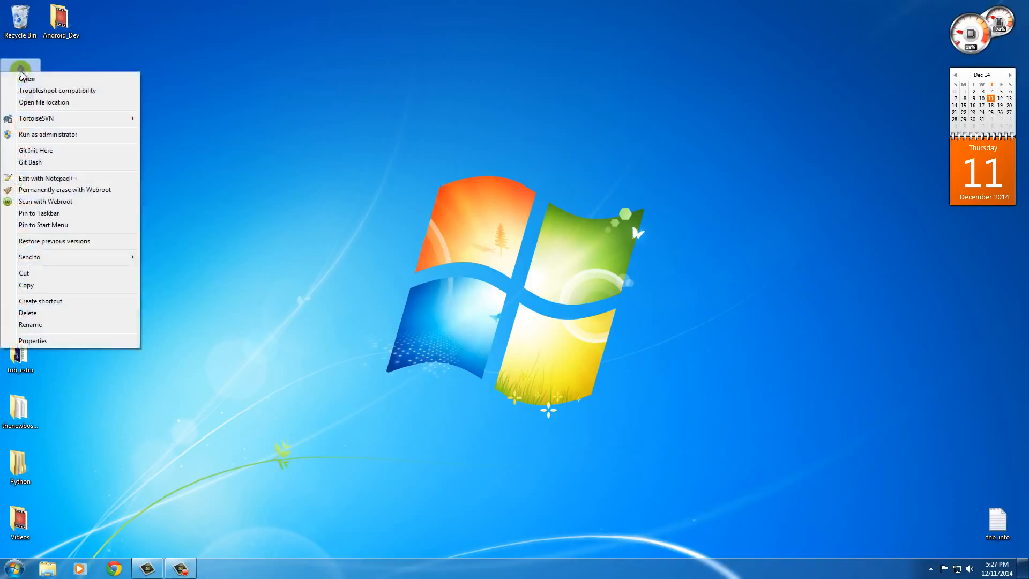
pyautogui.click(63, 135)
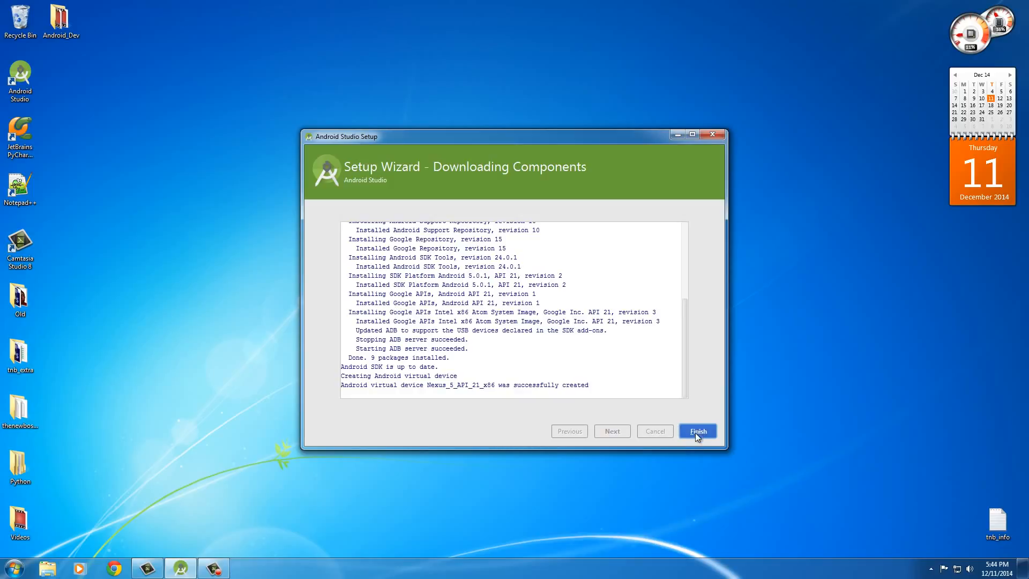
pyautogui.click(696, 430)
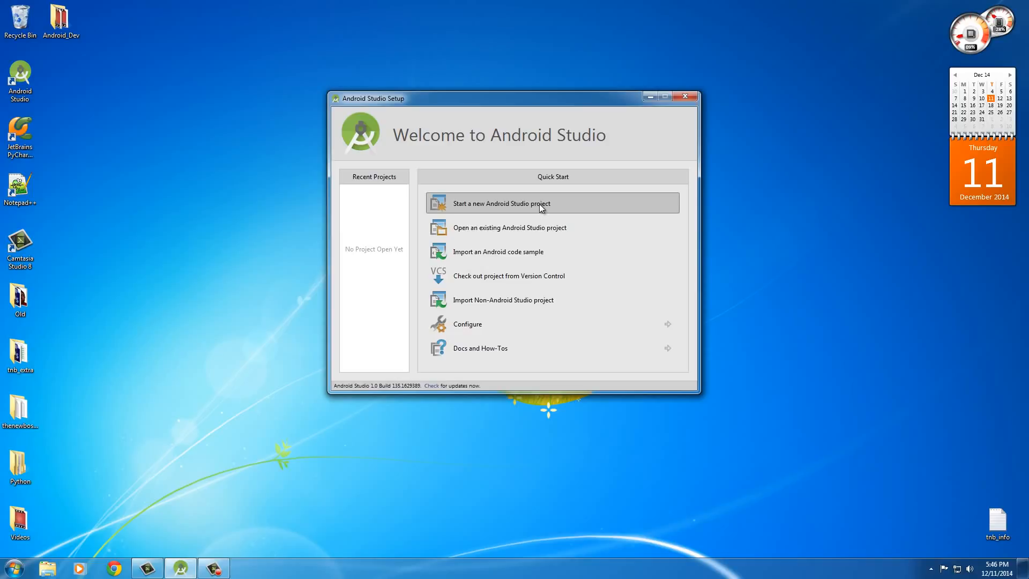
# - Open the Configure options on the Android Studio welcome screen and check the desktop shortcut's run-as-administrator option
pyautogui.click(521, 321)
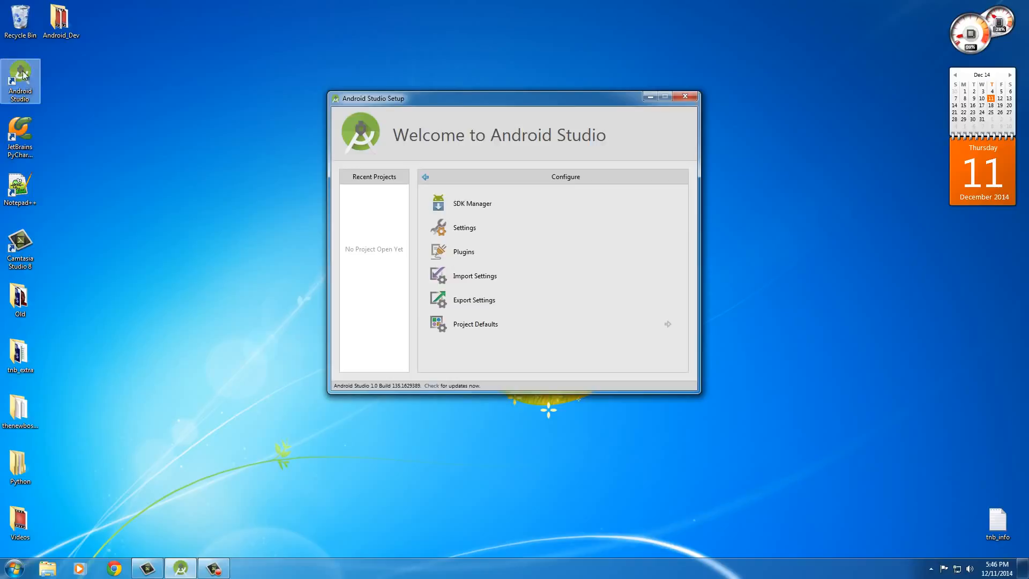
pyautogui.rightClick(2, 70)
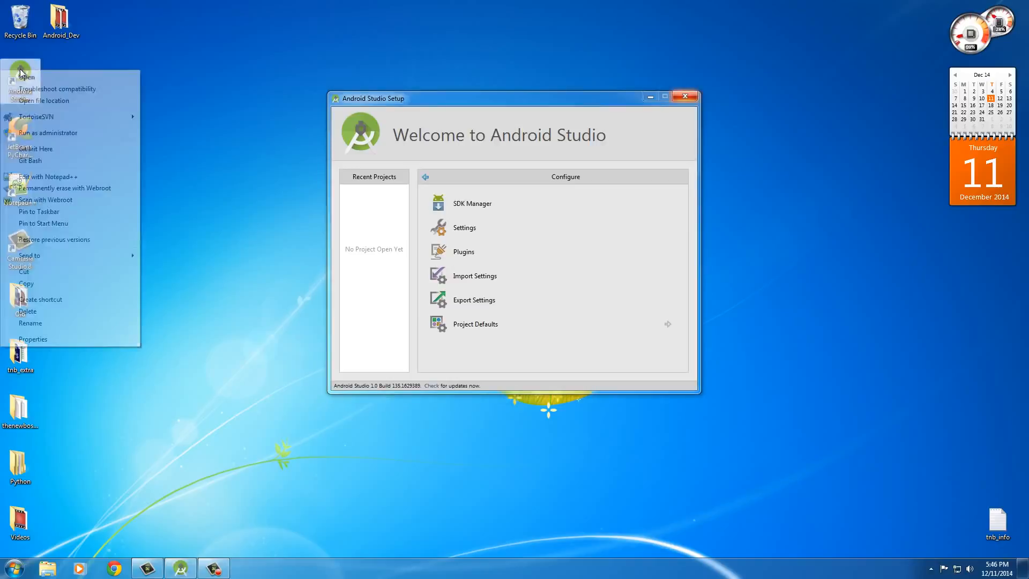
pyautogui.click(69, 134)
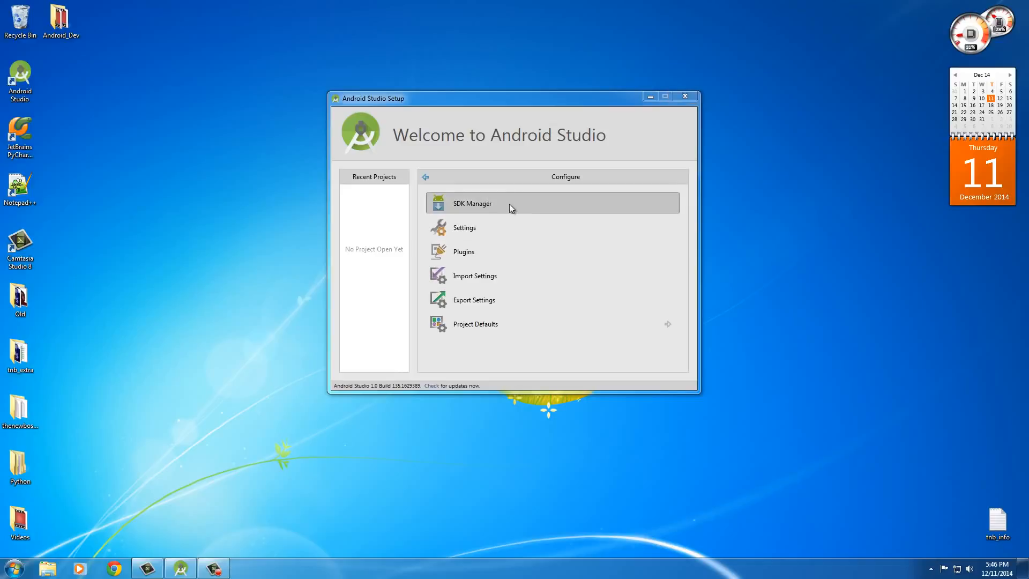
# - Install the preselected packages through the SDK Manager, accepting the Android SDK License, and close the SDK Manager
pyautogui.click(544, 202)
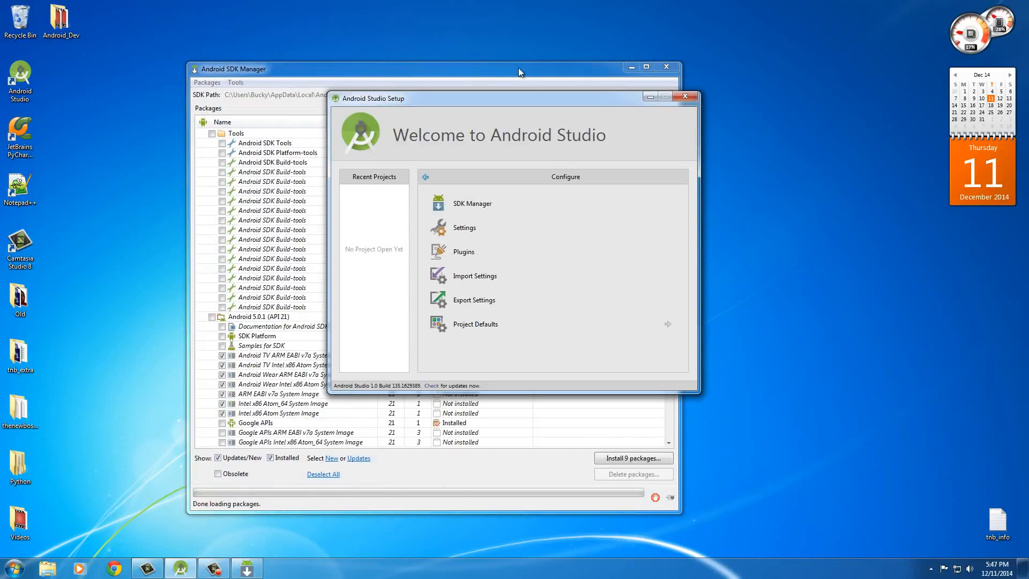
pyautogui.click(519, 67)
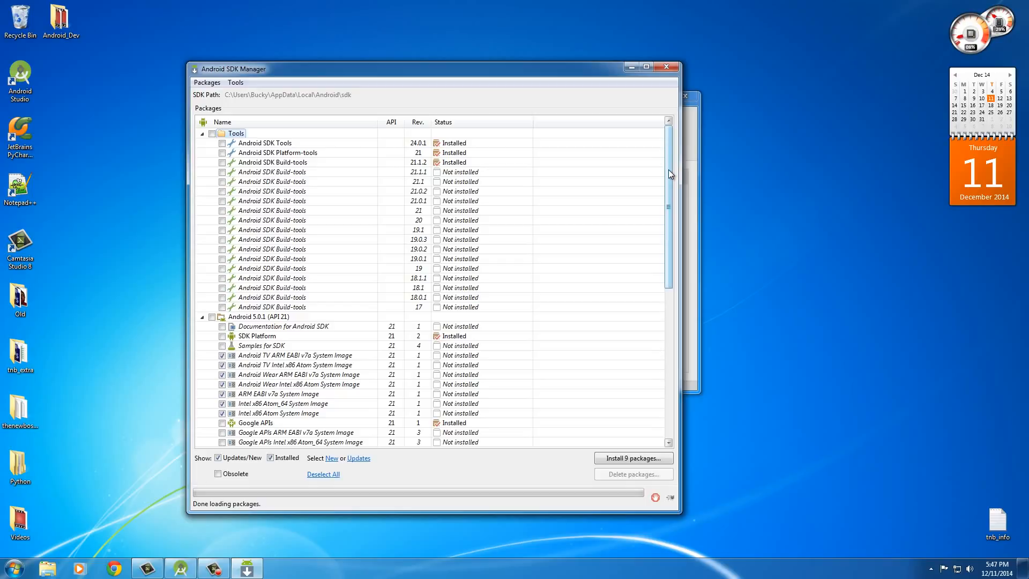
pyautogui.scroll(-10, 395, 218)
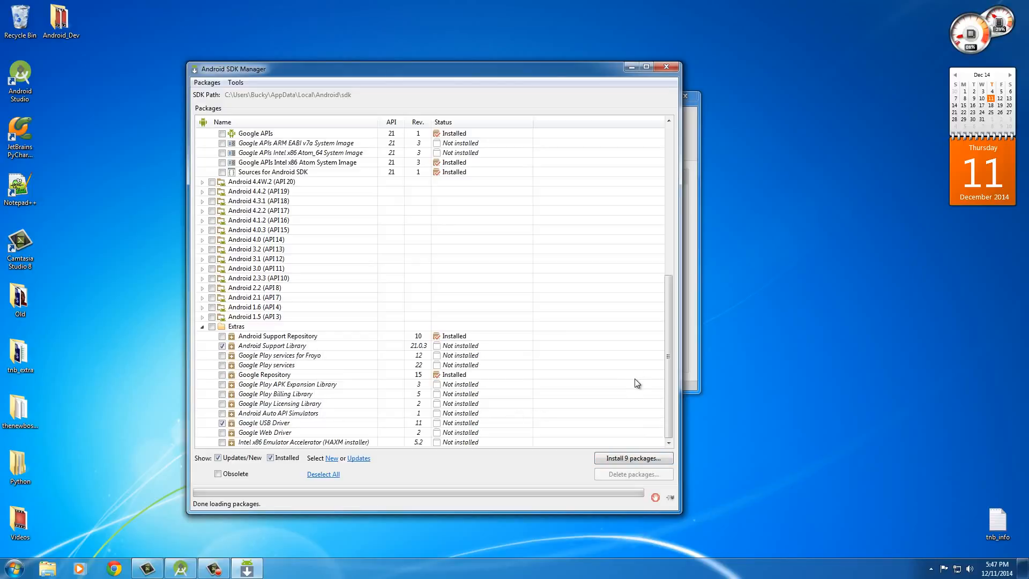
pyautogui.click(635, 457)
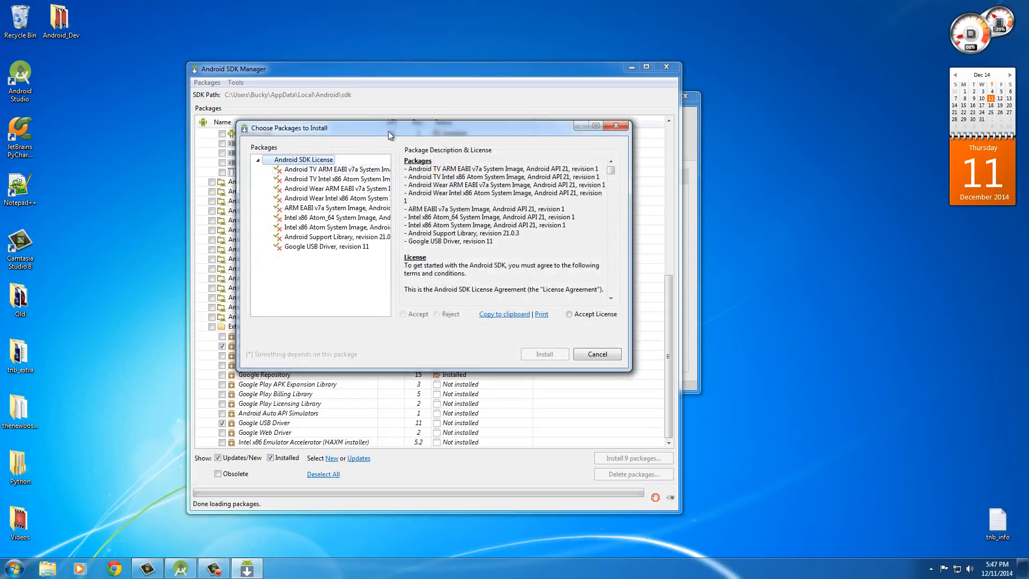
pyautogui.click(569, 314)
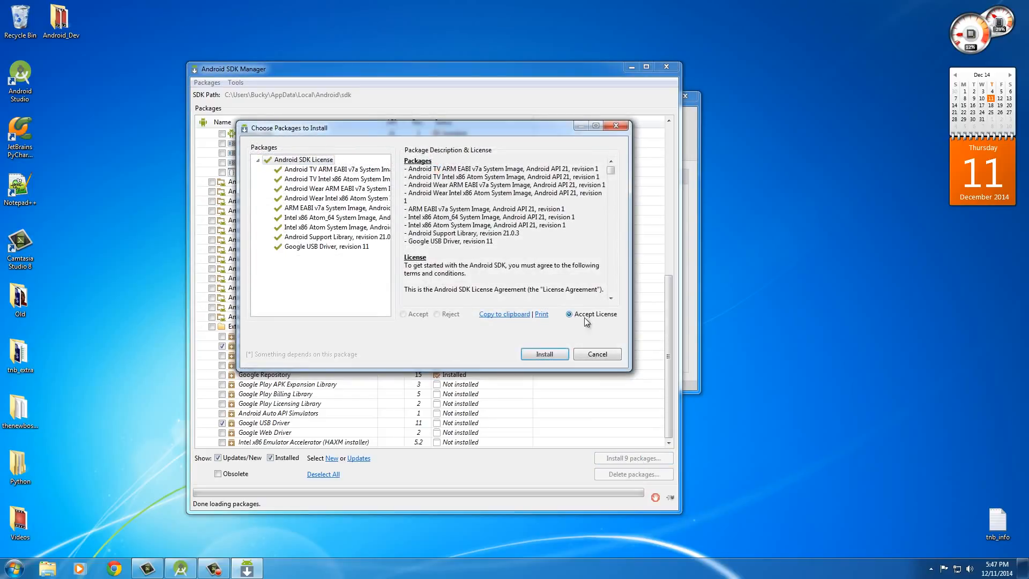
pyautogui.click(545, 355)
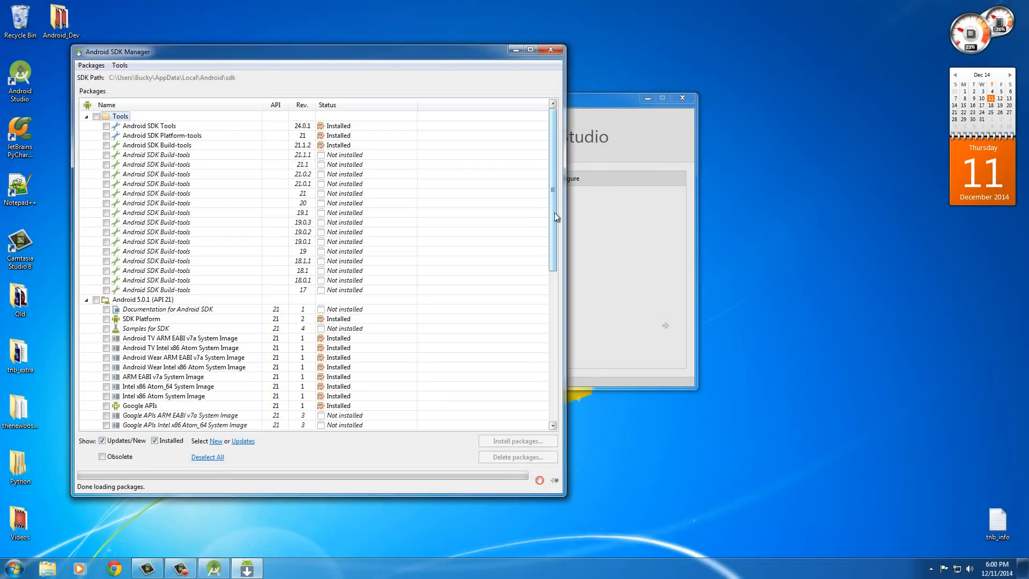
pyautogui.click(550, 49)
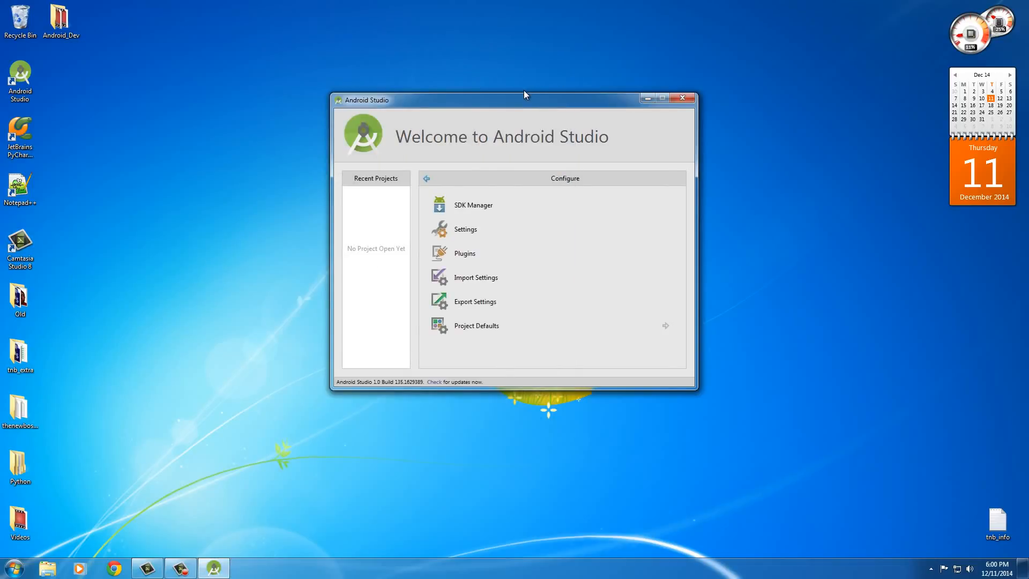
# - Close Android Studio and relaunch it as administrator from its desktop shortcut, allowing it to make changes to the computer
pyautogui.click(684, 99)
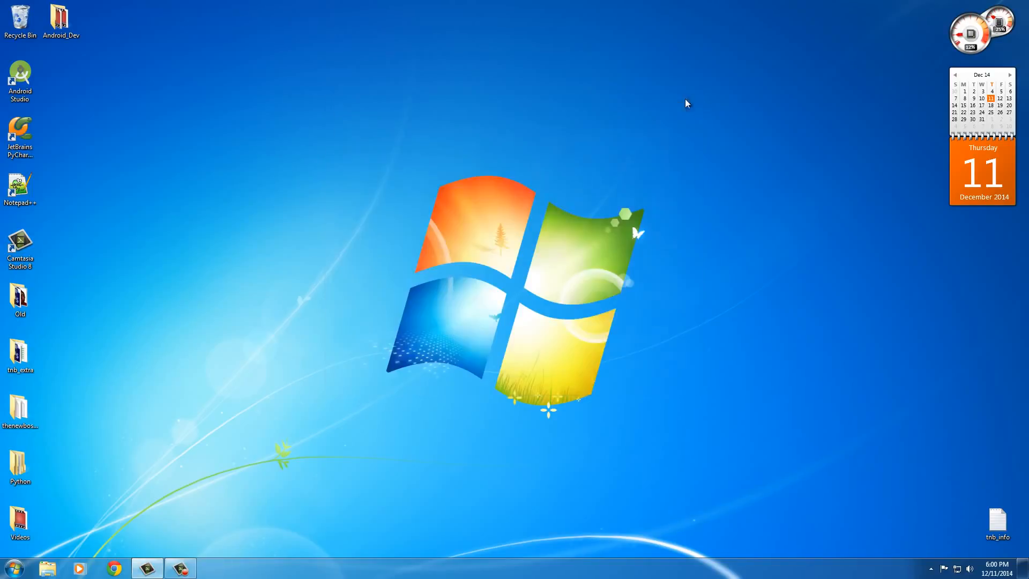
pyautogui.rightClick(20, 74)
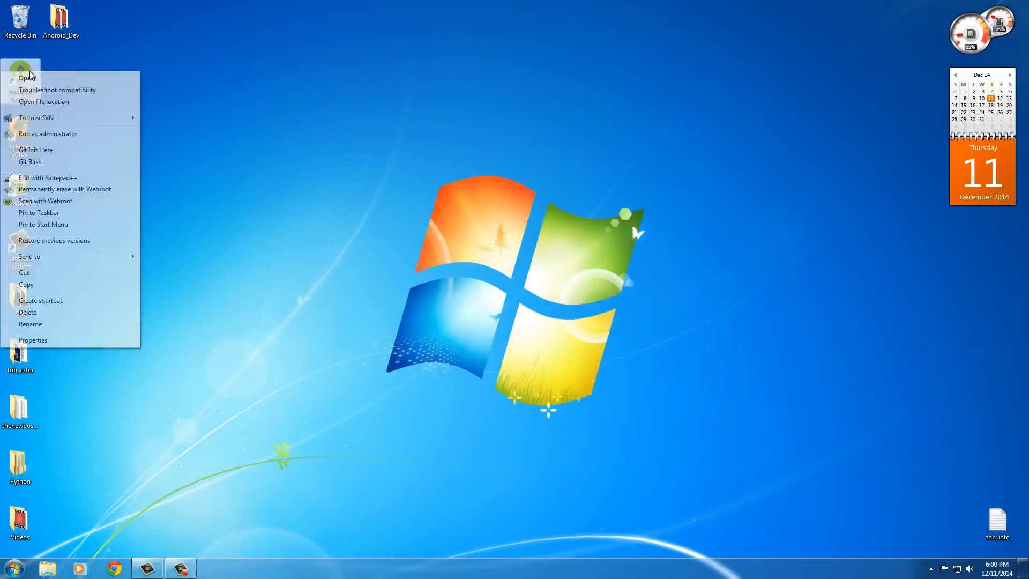
pyautogui.click(74, 136)
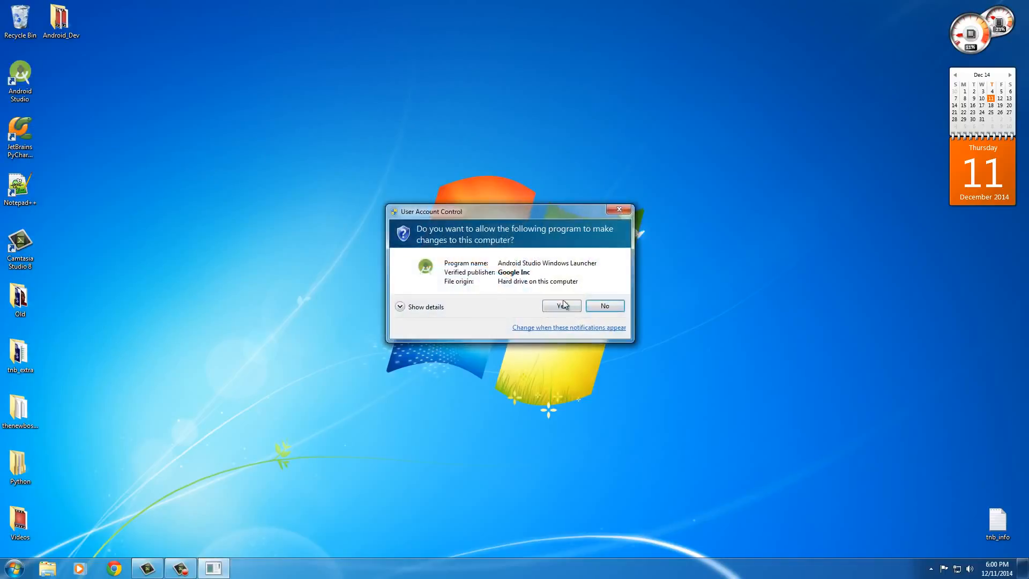
pyautogui.click(564, 310)
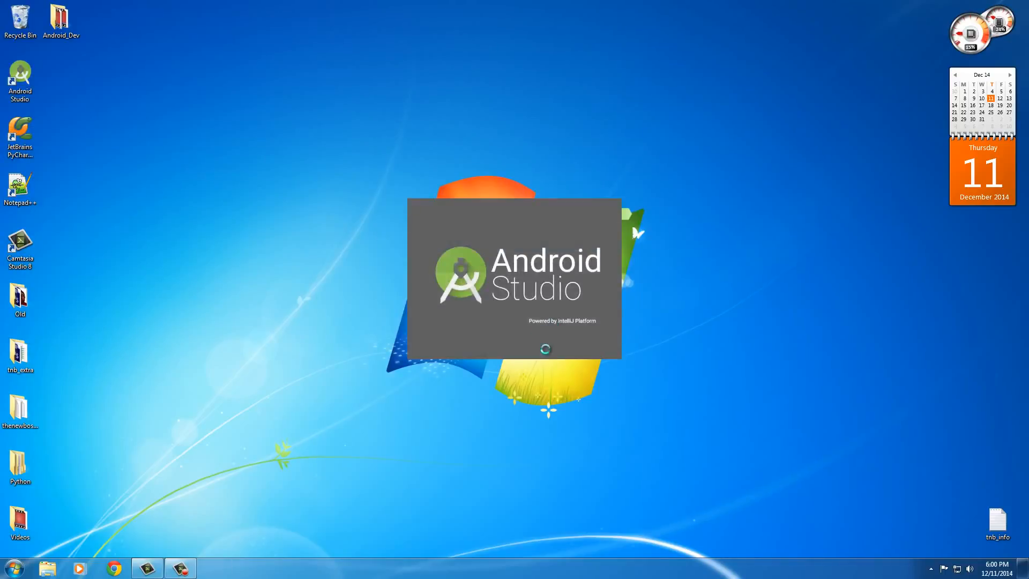